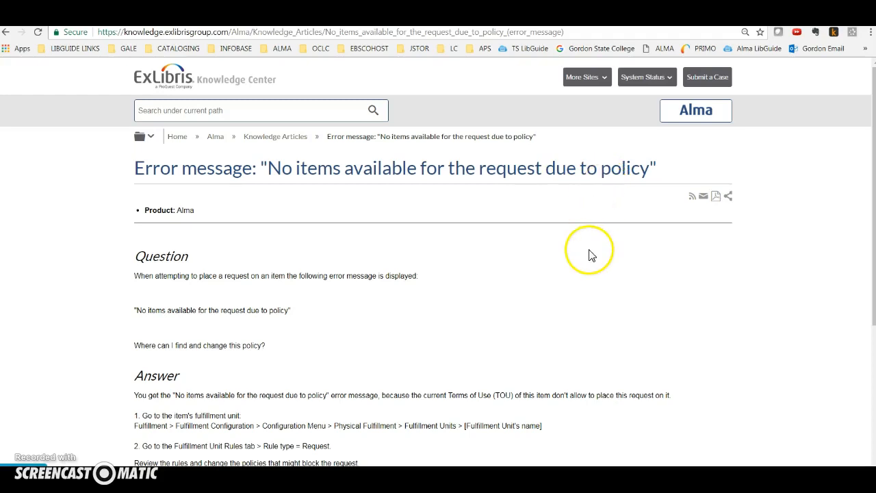
Switch to Alma, search all titles by keyword for "poe" and show the physical holdings of the James M. Hutchisson book.
click(198, 17)
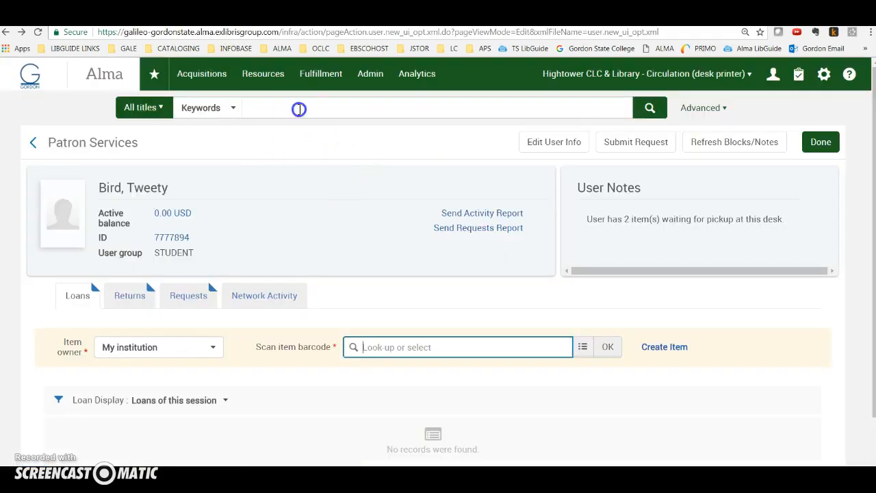
click(300, 108)
text(poe)
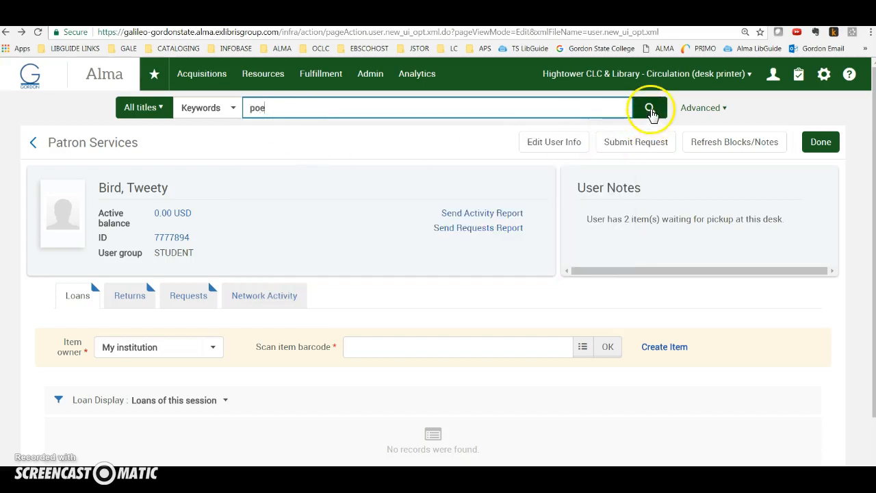
click(650, 109)
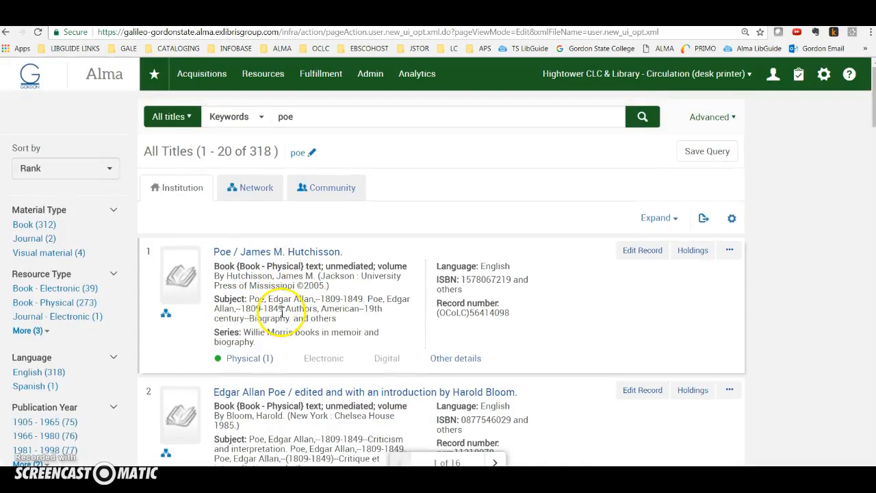
click(244, 359)
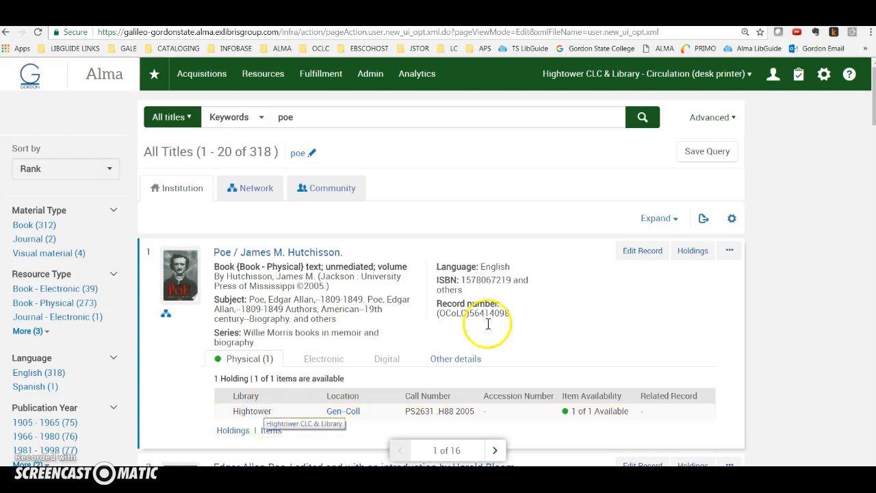
Try to create a patron physical item request for the book Poe with the student patron as requester.
click(730, 250)
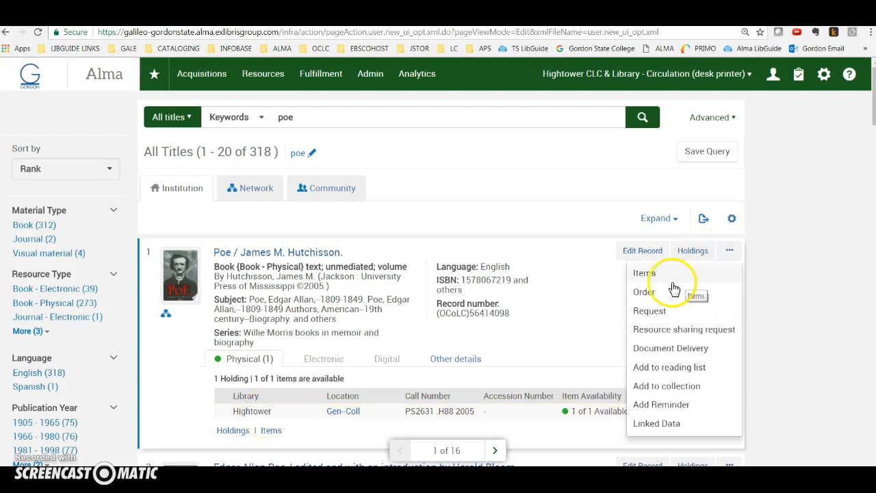
click(647, 312)
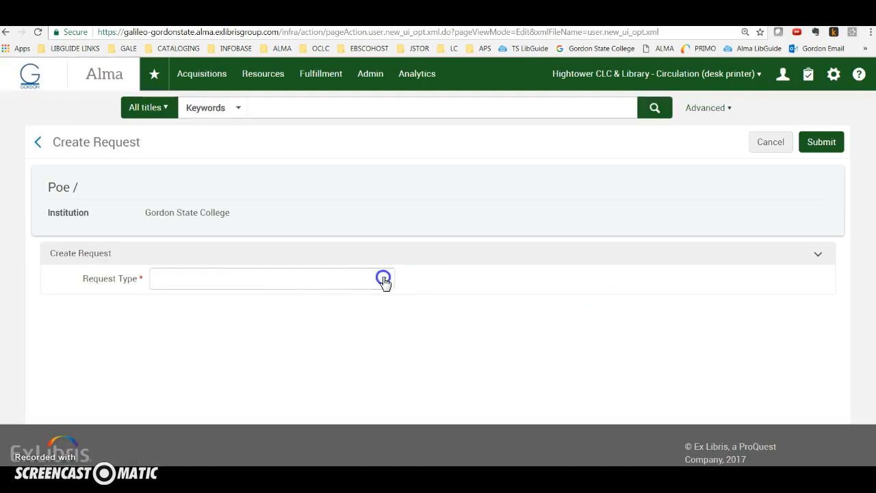
click(385, 282)
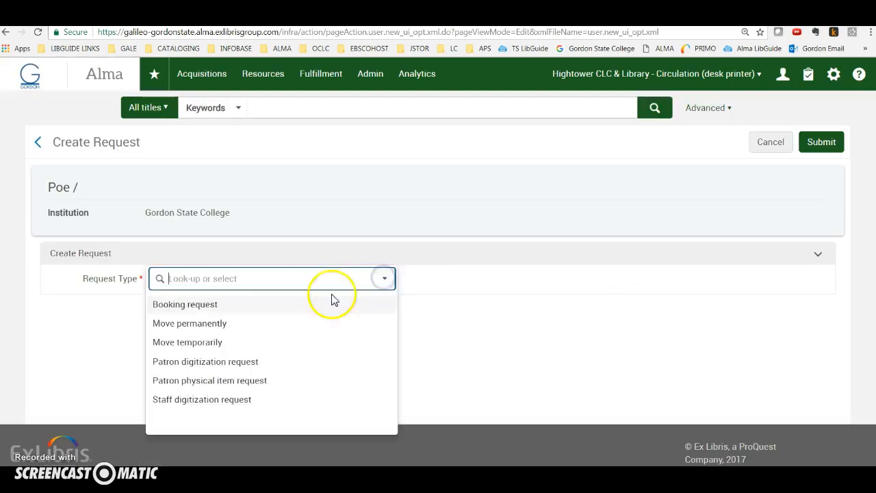
click(199, 384)
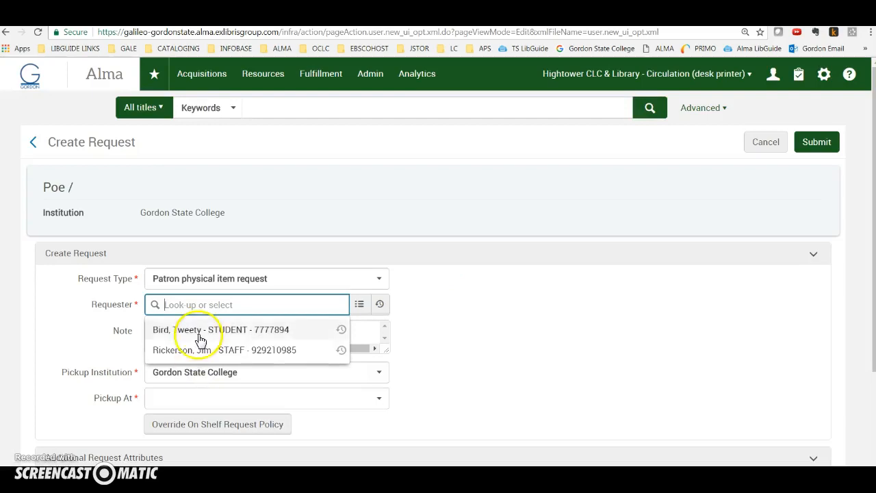
click(200, 333)
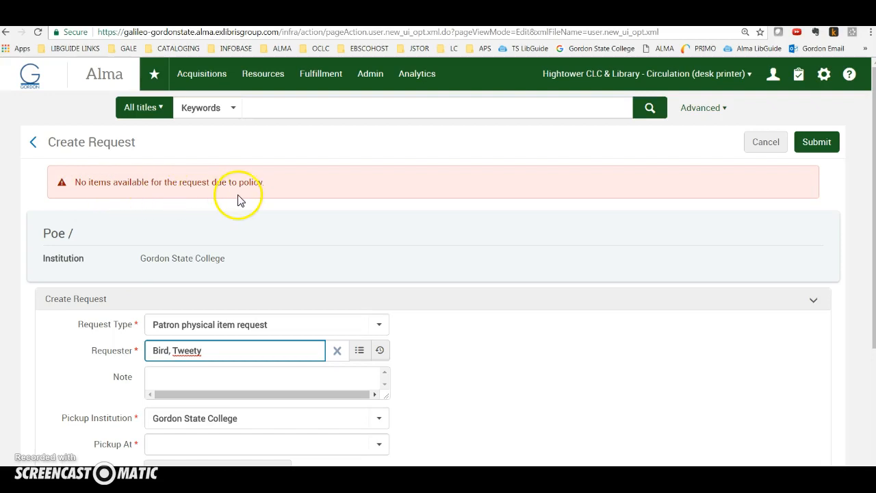
Search all titles for "Robert Burns, an illustrated biography" and show the book's physical holdings.
click(288, 109)
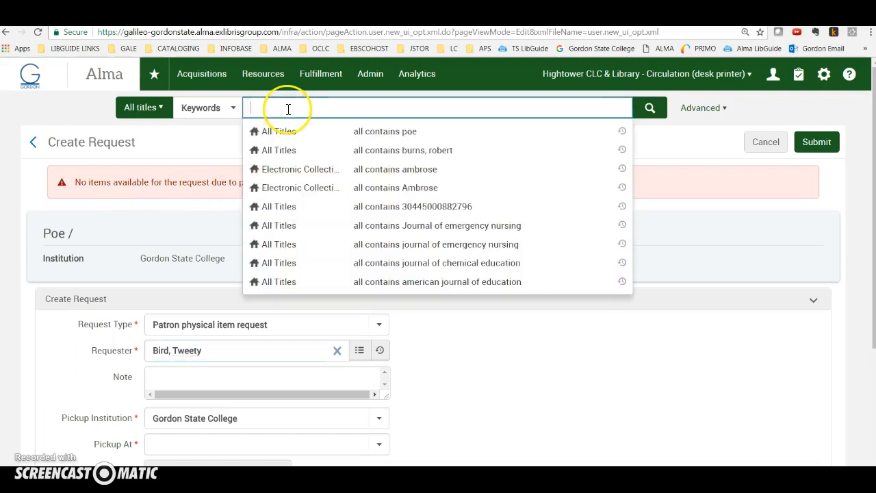
text(Robert Burns, an illustrated biography)
click(637, 111)
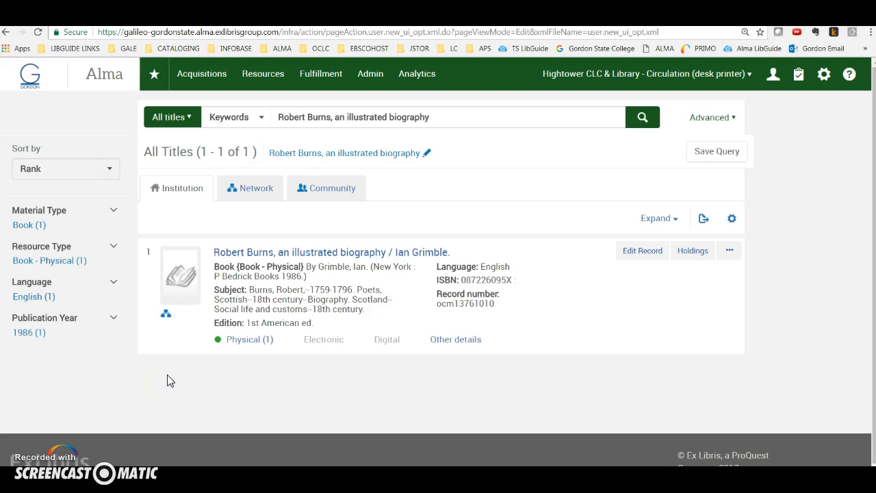
click(237, 339)
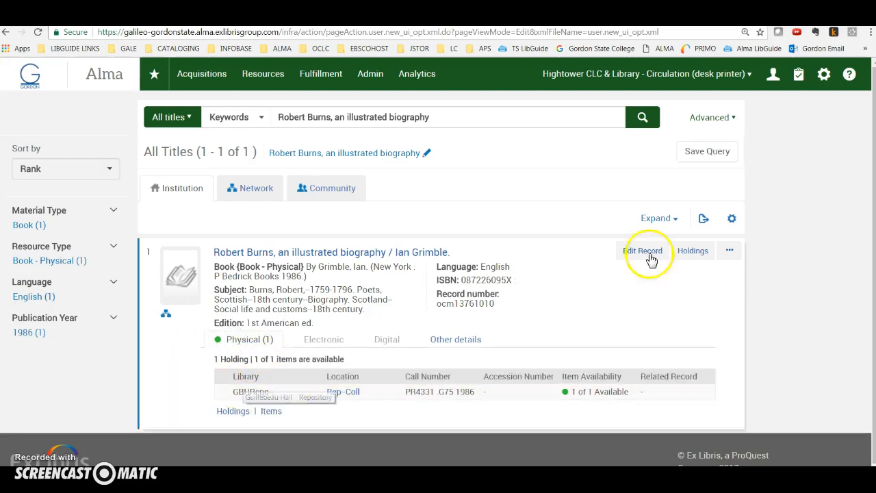
Start a patron physical item request for the Robert Burns biography with the student patron as requester.
click(729, 252)
click(651, 312)
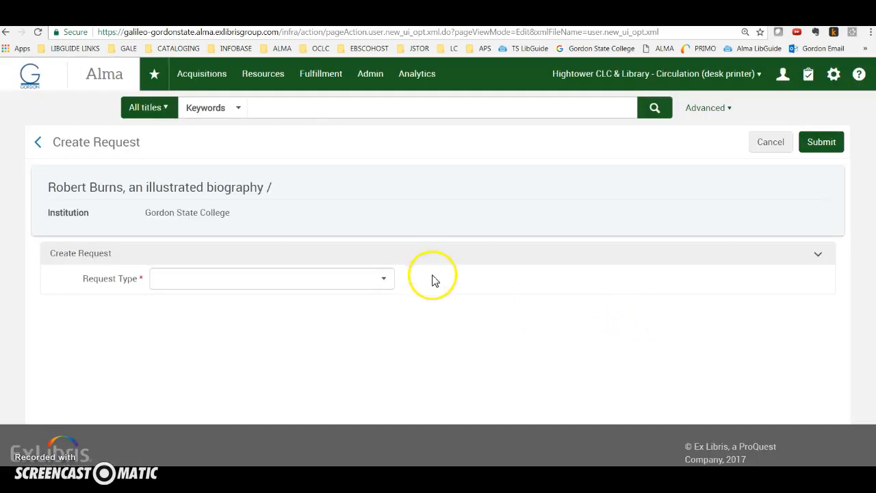
click(382, 279)
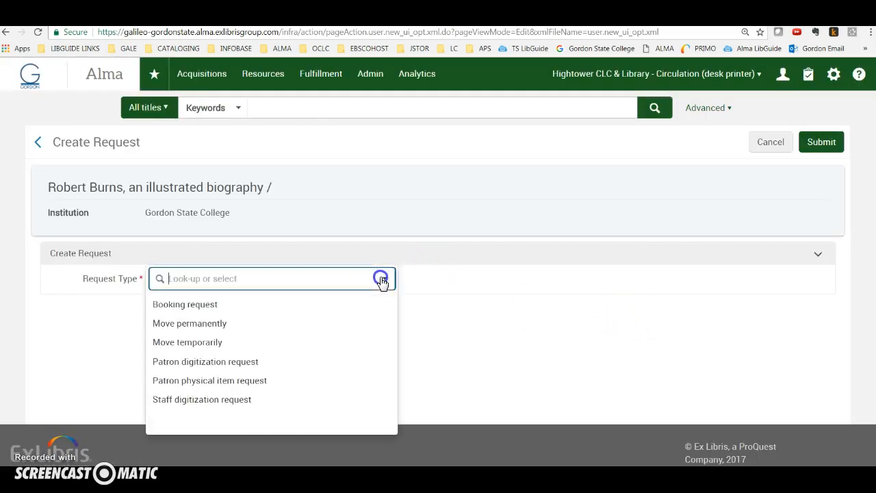
click(212, 380)
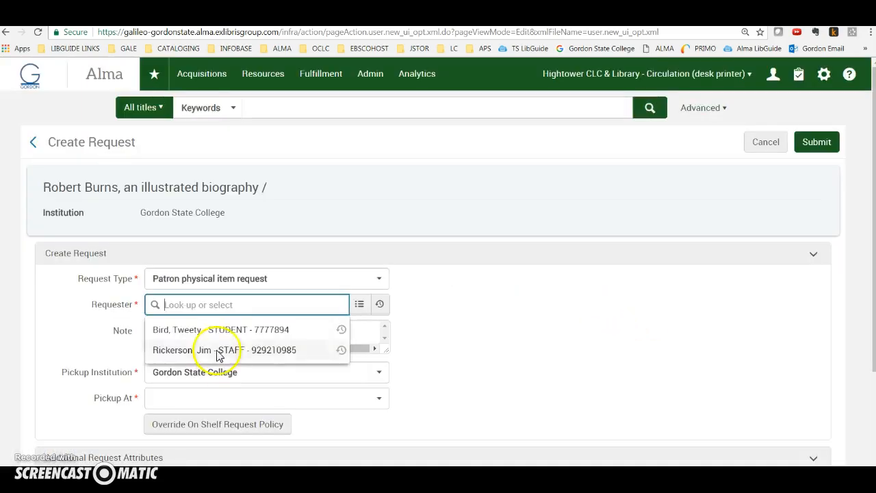
click(207, 332)
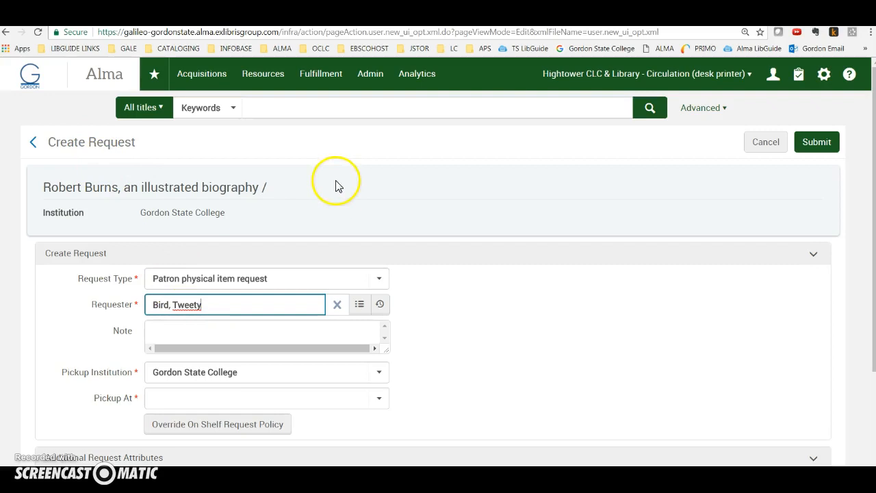
Set the request's pickup location to Hightower CLC & Library and submit the request.
click(824, 143)
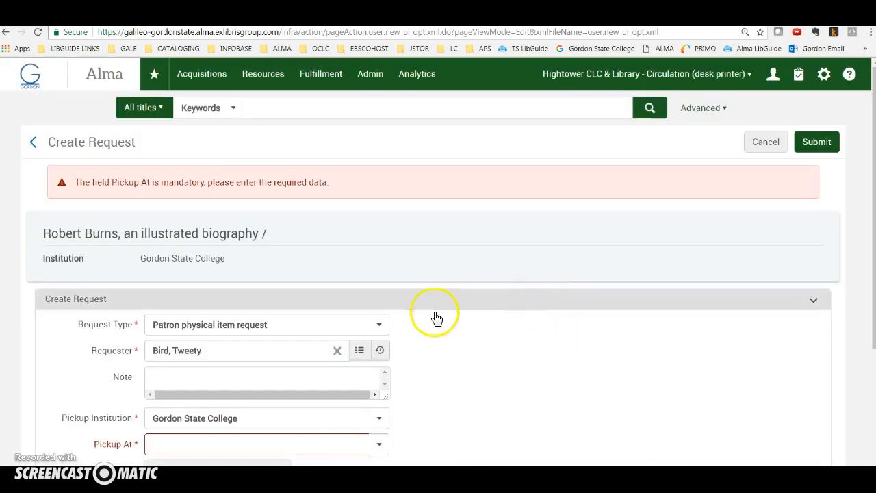
scroll(432, 342, down, 3)
click(377, 270)
click(188, 295)
click(205, 314)
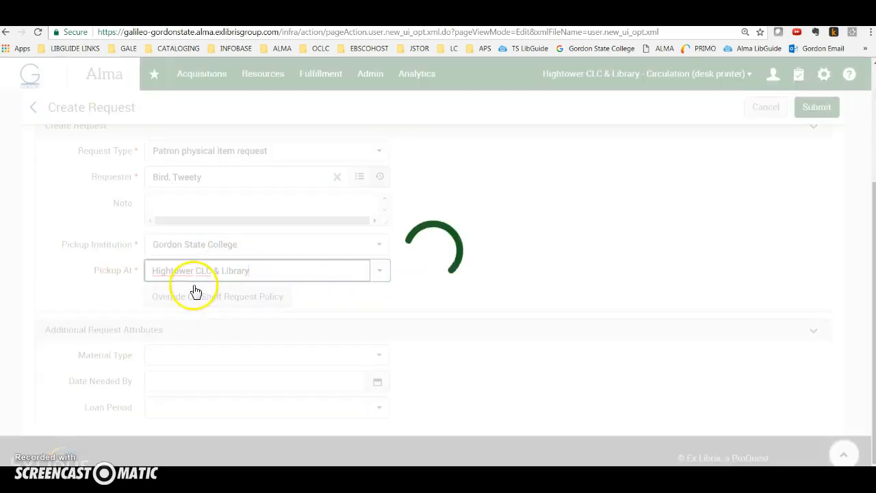
scroll(411, 287, up, 3)
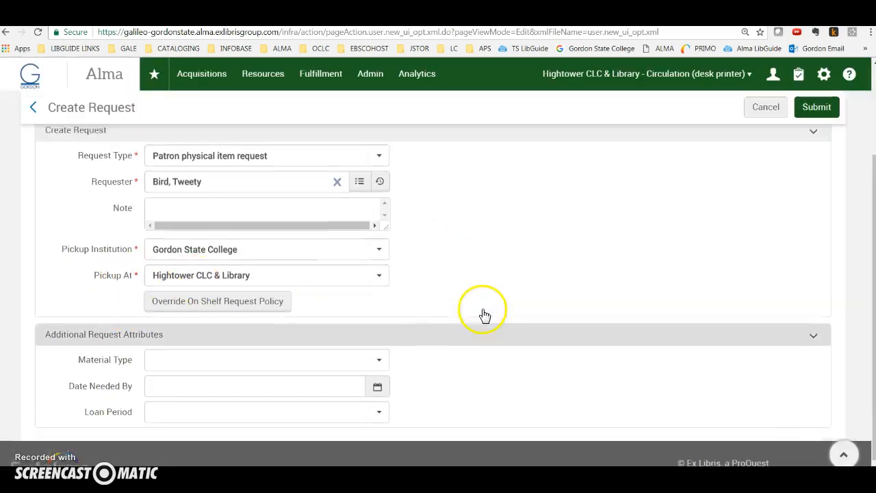
click(821, 118)
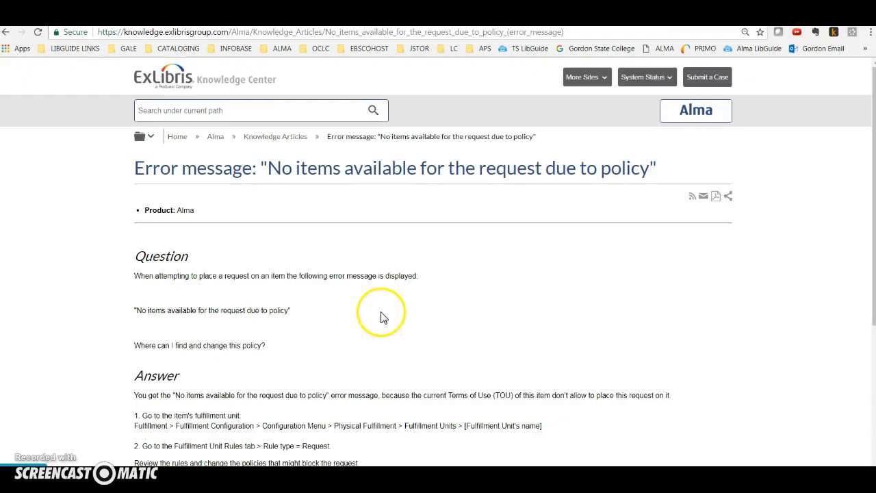
Review the Knowledge Center article on the policy error and open the Fulfillment Units list in Alma's fulfillment configuration.
scroll(381, 313, down, 3)
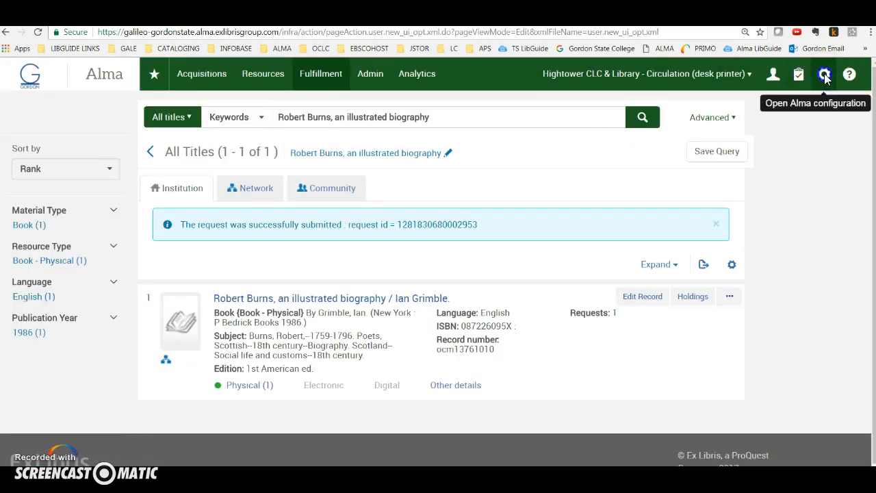
click(823, 75)
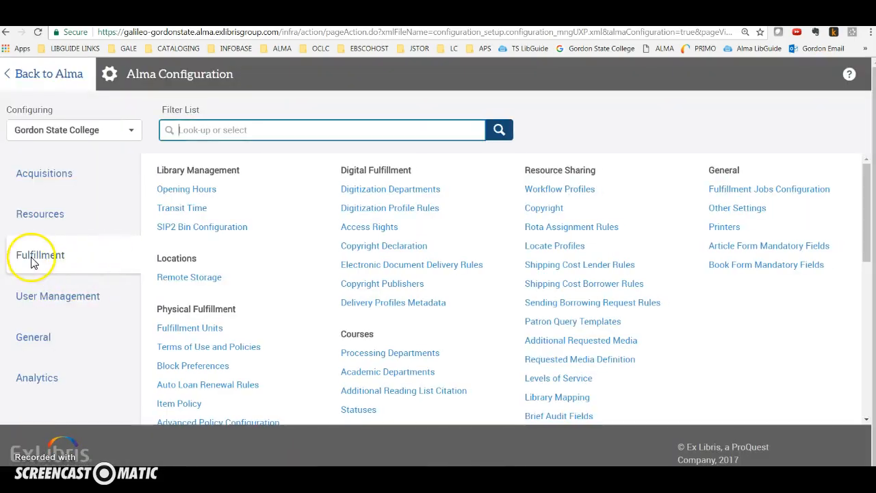
scroll(225, 322, down, 3)
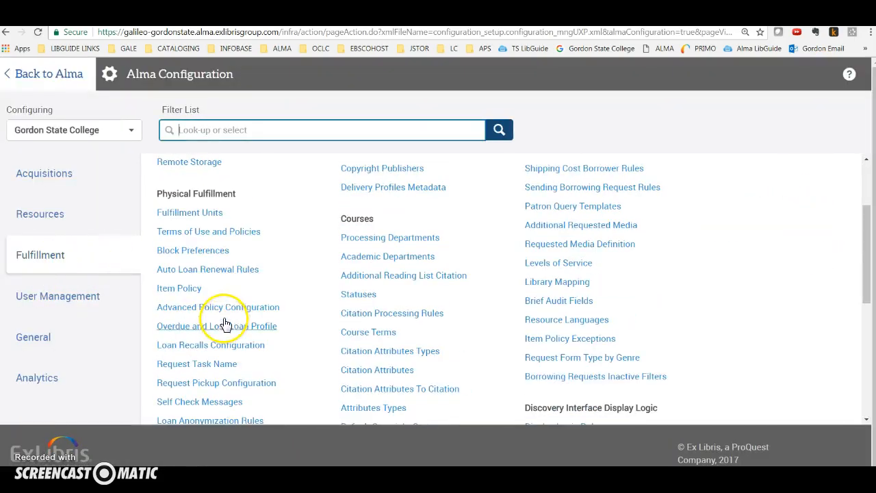
click(200, 232)
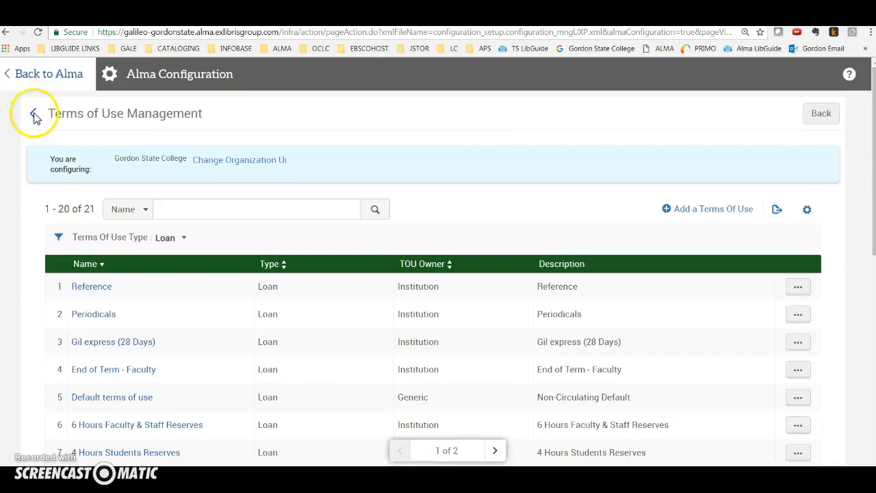
click(35, 115)
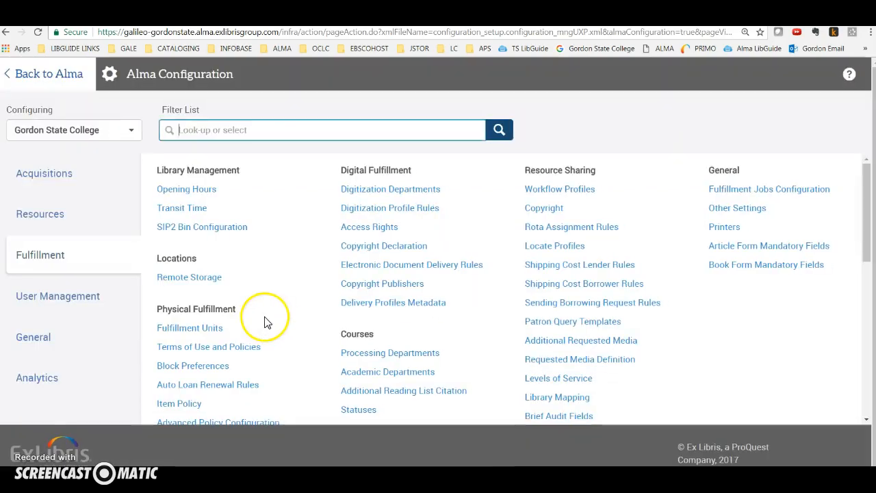
click(196, 332)
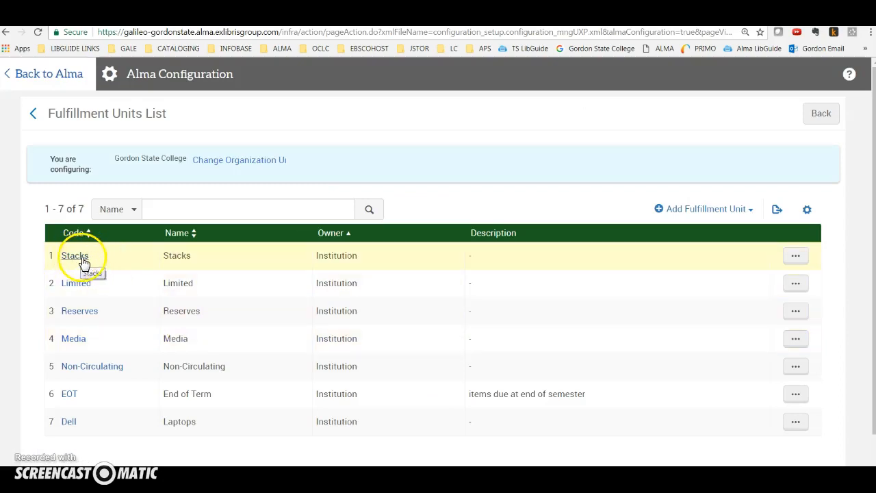
Open the Stacks fulfillment unit and display its fulfillment unit rules of type Request.
click(80, 261)
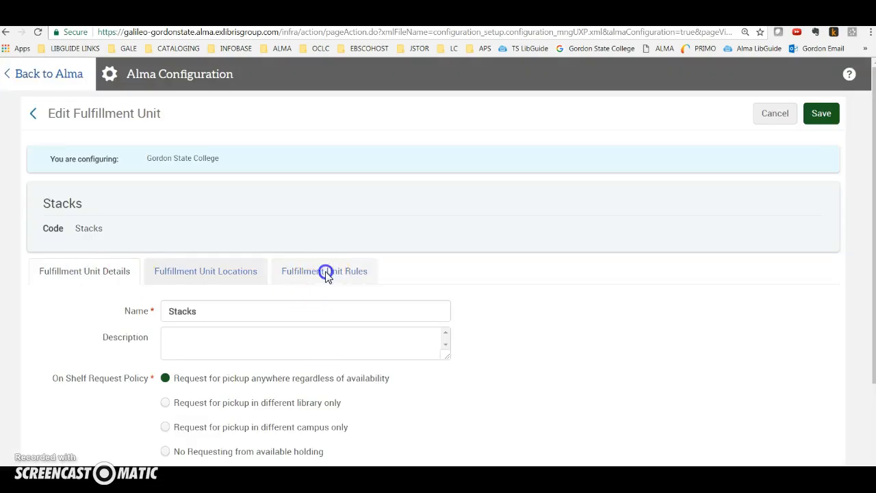
click(325, 272)
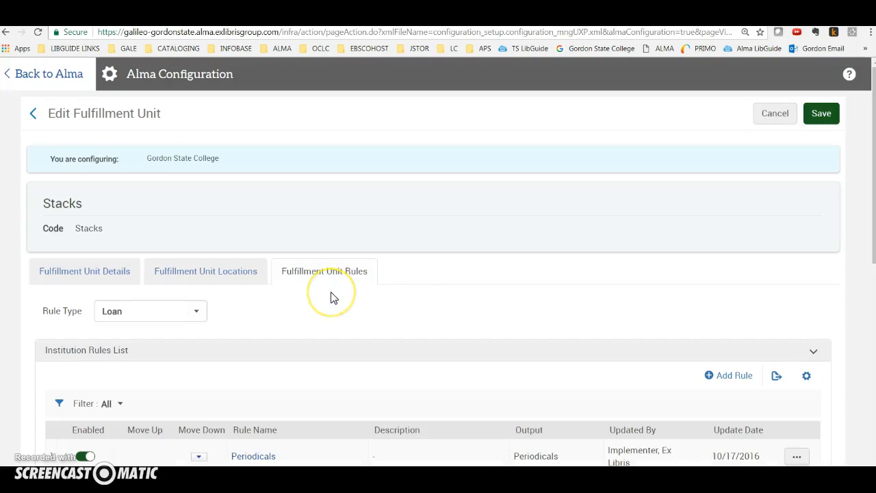
scroll(330, 299, down, 2)
click(199, 191)
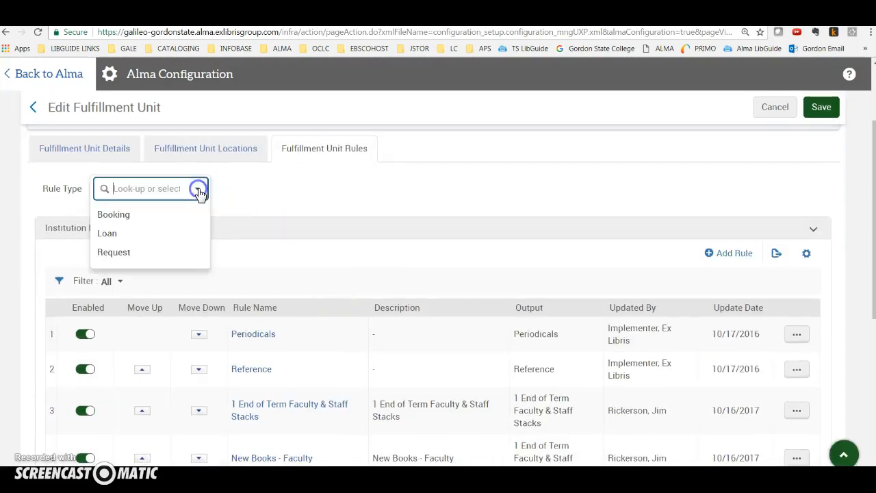
click(117, 252)
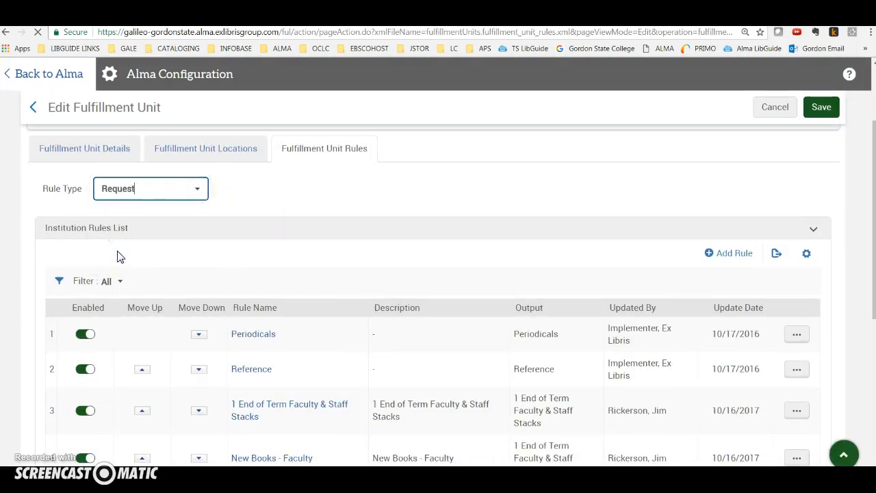
scroll(197, 338, down, 5)
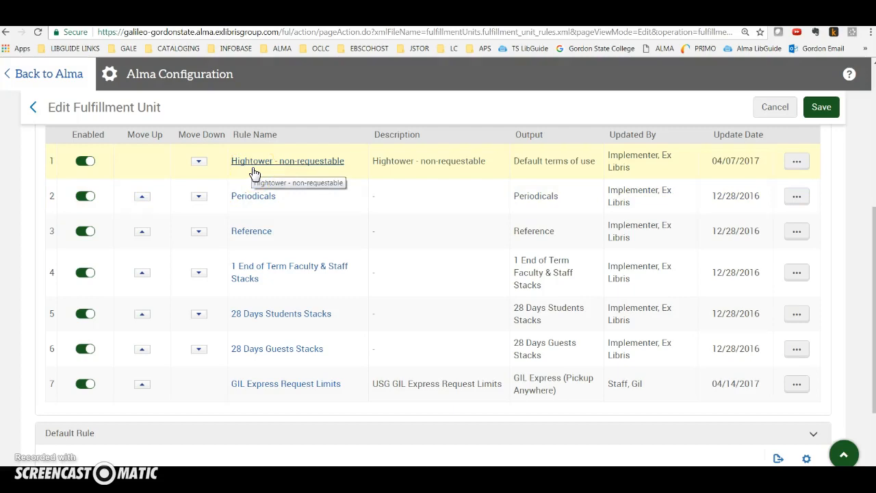
Open the "Hightower - non-requestable" rule for editing and examine its location and user group parameters and terms of use.
click(795, 163)
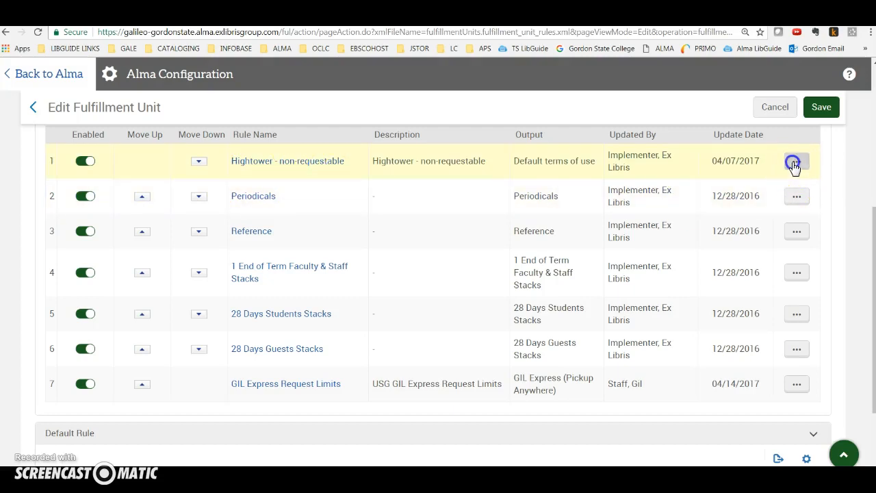
click(721, 187)
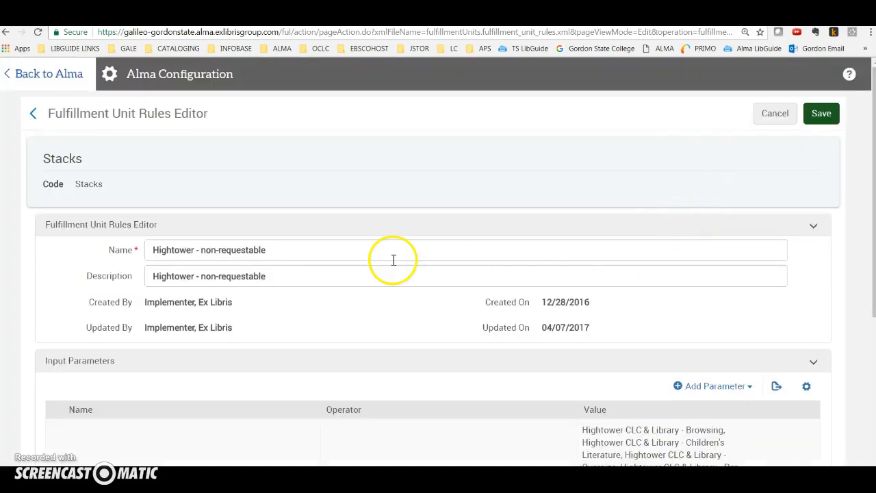
scroll(394, 260, down, 3)
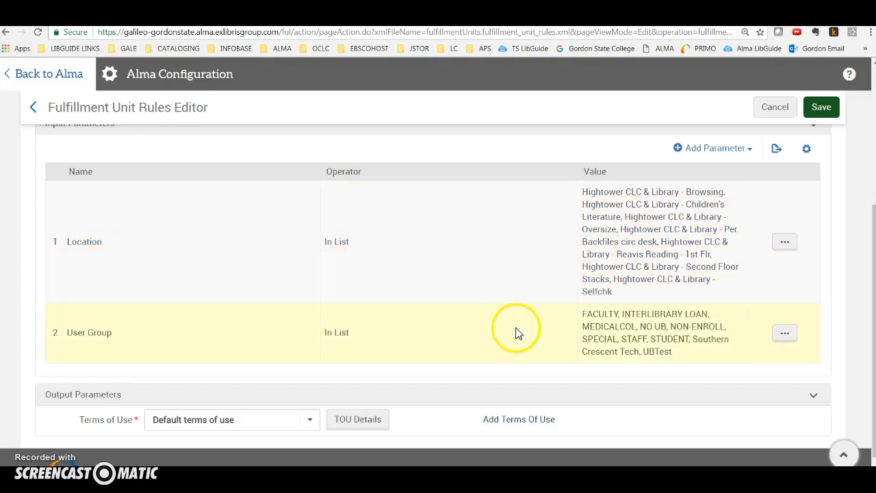
scroll(503, 337, down, 1)
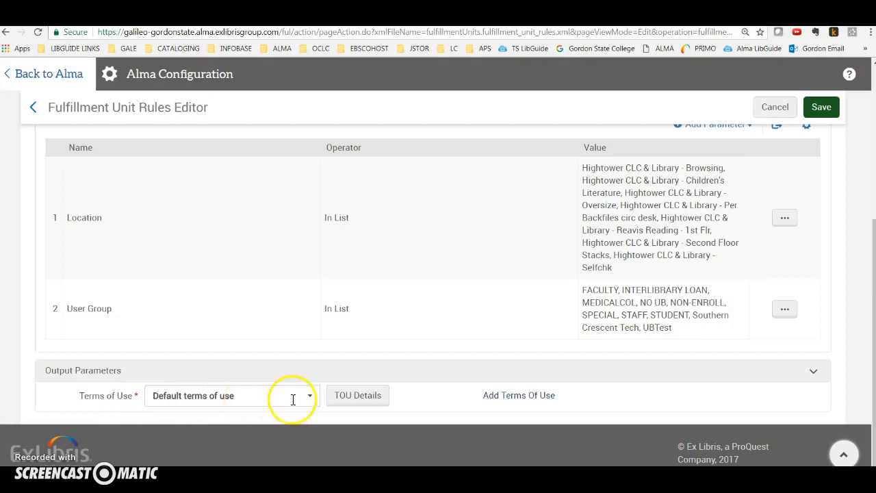
View the policy details of the default terms of use assigned to the "Hightower - non-requestable" rule.
click(358, 398)
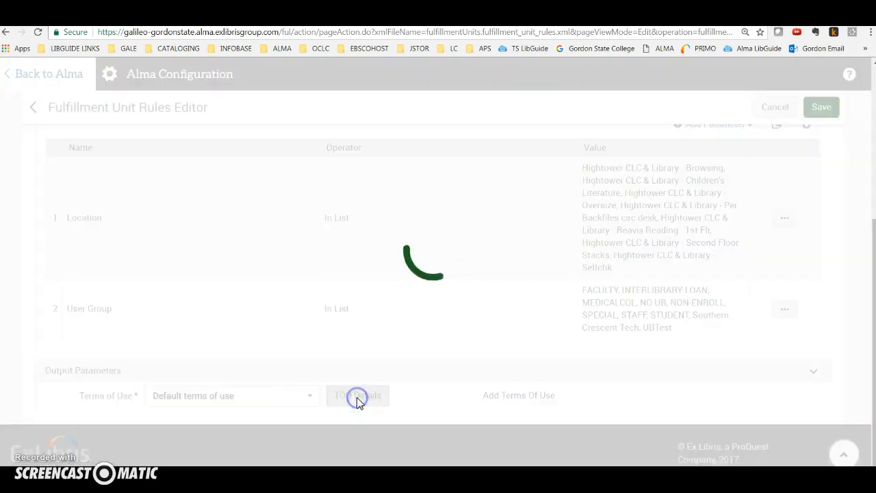
scroll(357, 404, down, 2)
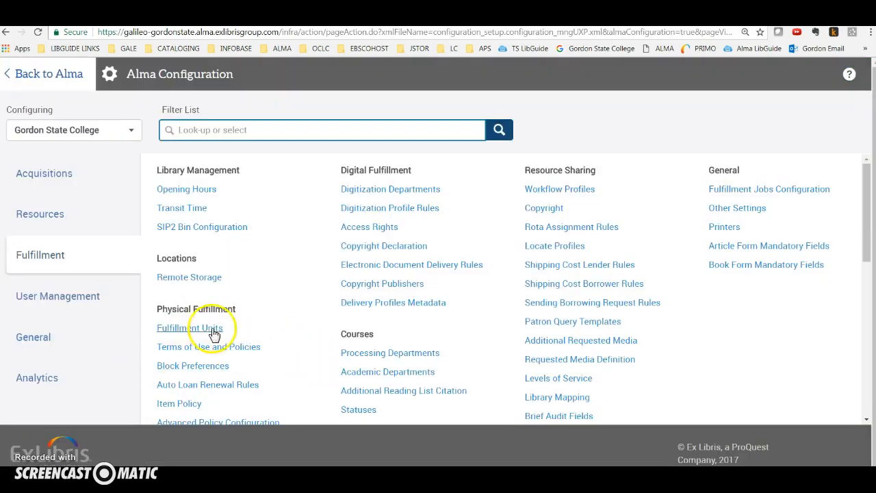
Open the Stacks unit from the Fulfillment Units list and display its fulfillment unit rules of type Request.
click(203, 331)
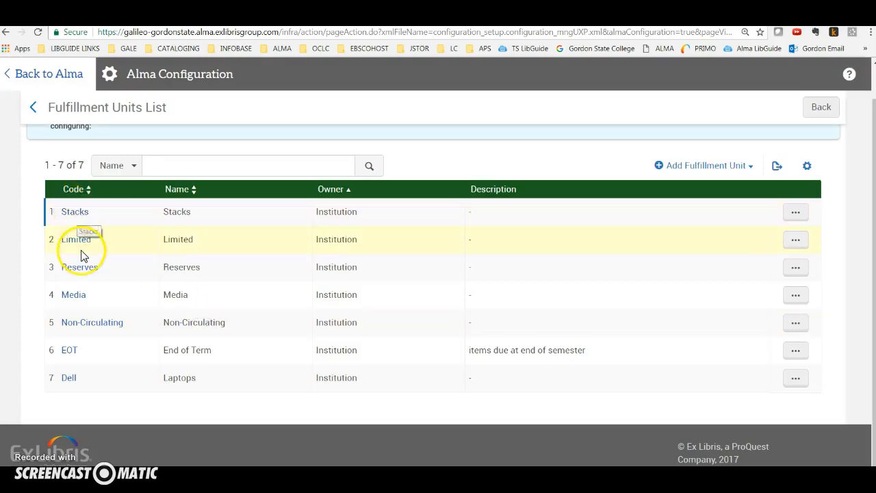
click(77, 212)
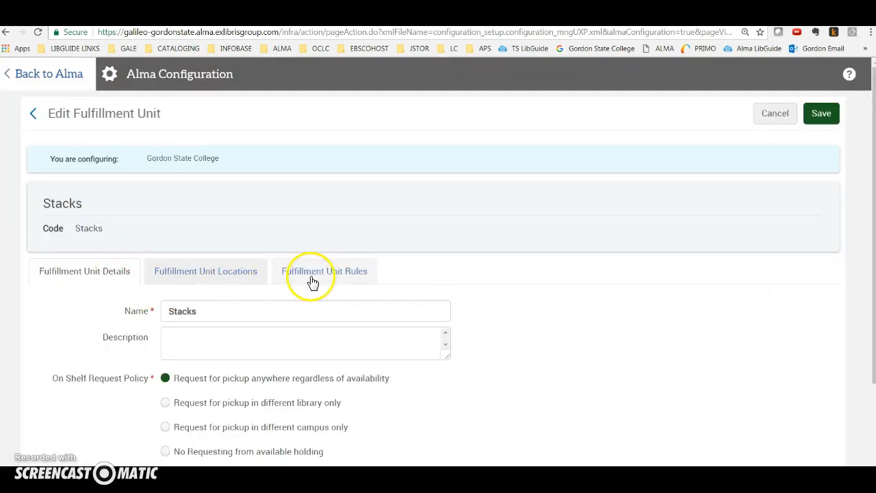
click(317, 278)
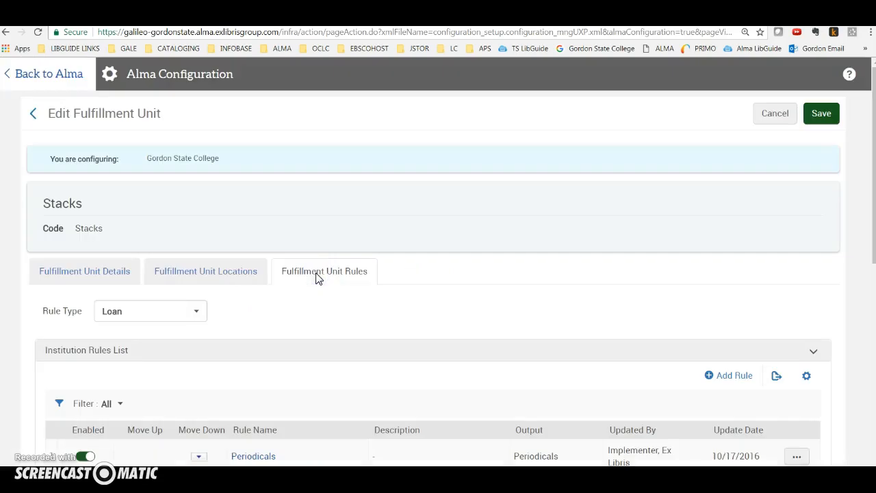
scroll(328, 312, down, 2)
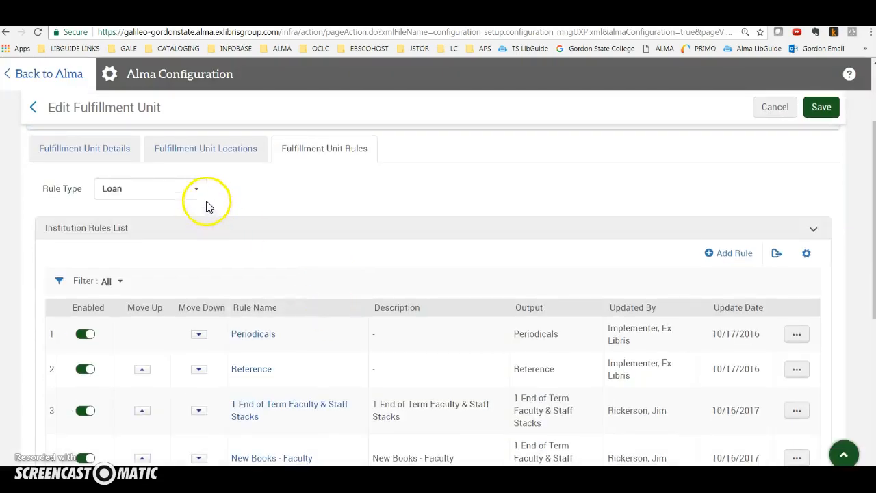
click(198, 189)
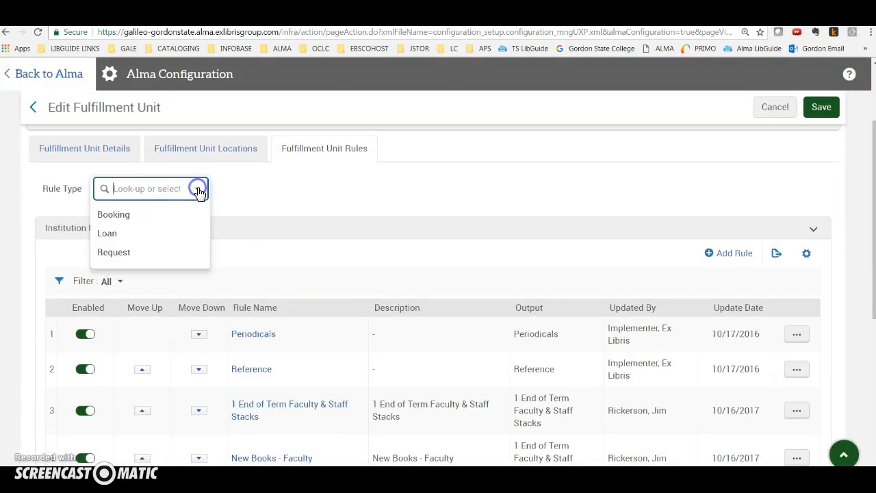
click(116, 252)
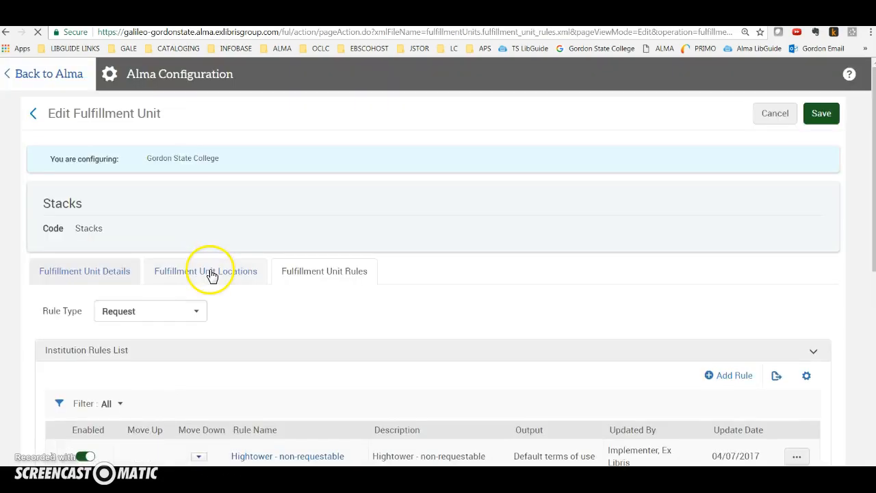
scroll(210, 273, down, 4)
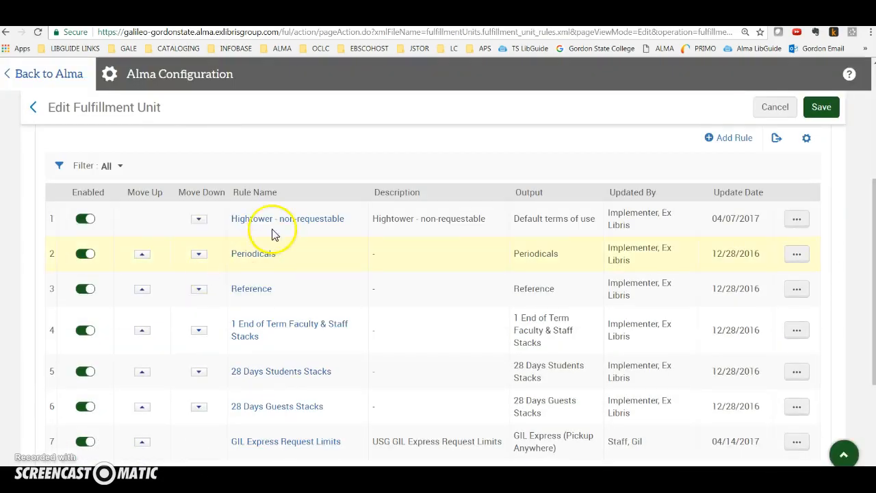
Show the actions available for the "Hightower - non-requestable" rule and review the other request rules through the default request rule.
click(797, 219)
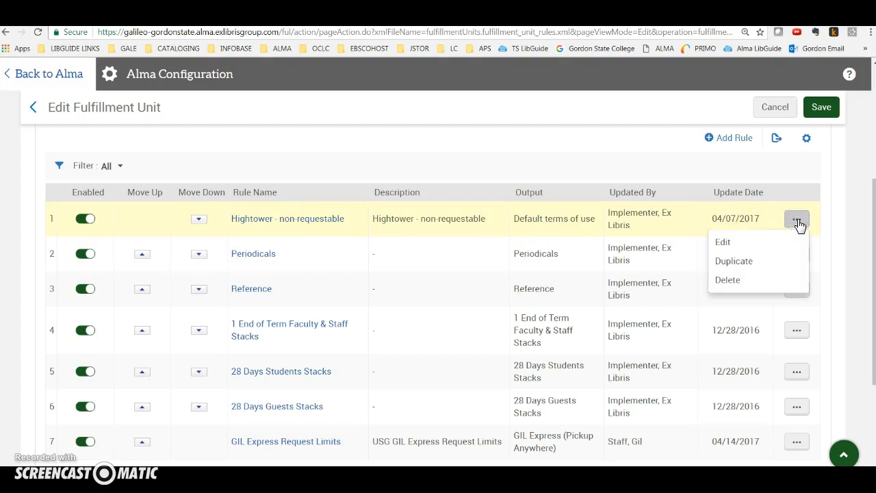
click(734, 286)
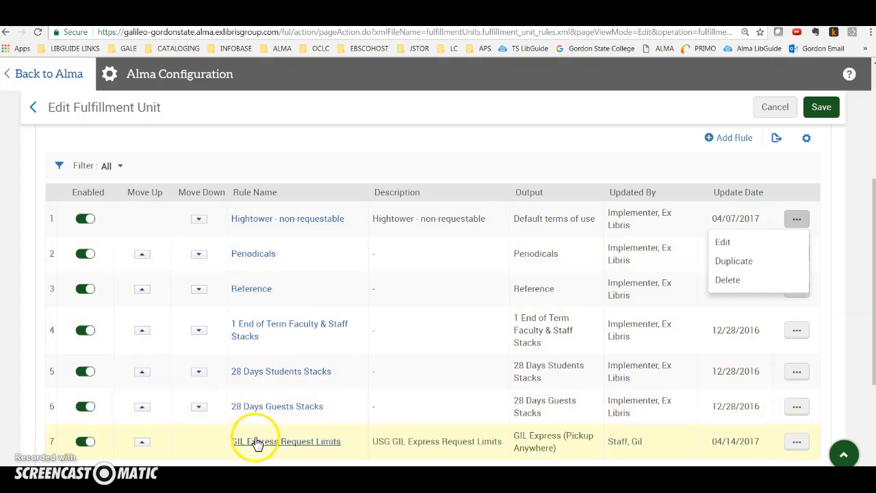
scroll(256, 443, down, 2)
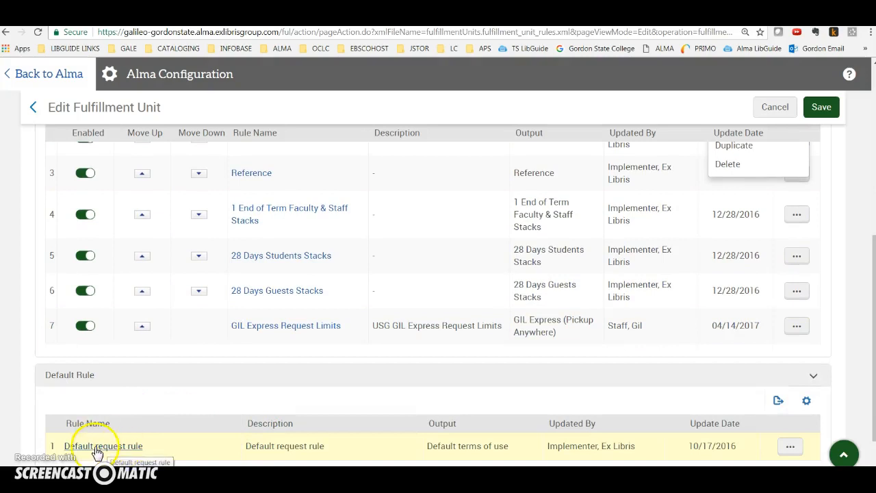
scroll(326, 377, up, 2)
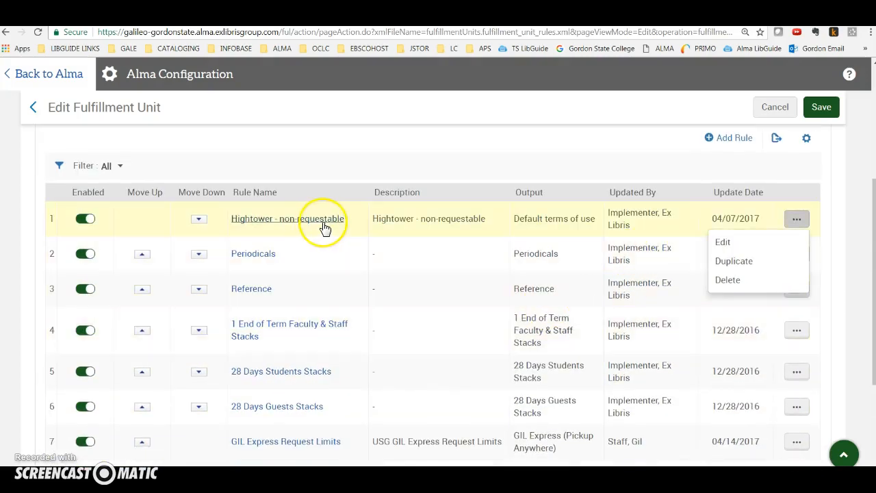
Open the "Hightower - non-requestable" rule for editing, check its terms of use details, and return to the rule editor.
click(720, 242)
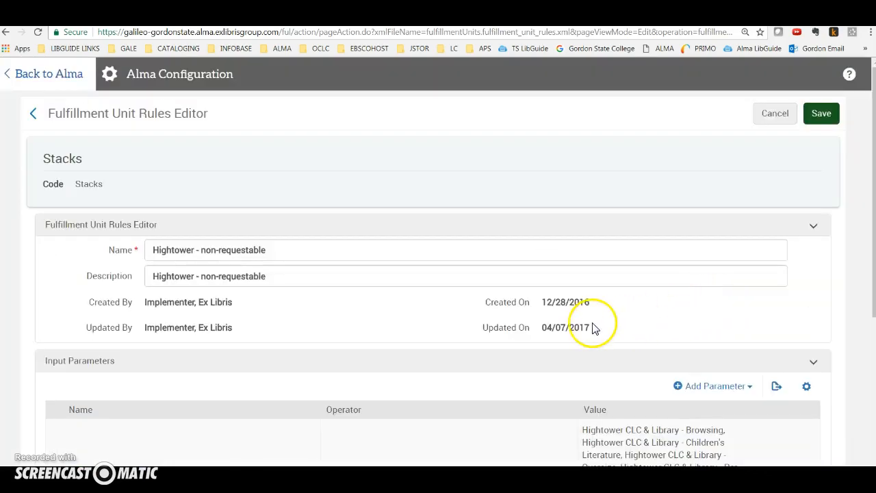
scroll(588, 325, down, 3)
scroll(592, 325, down, 1)
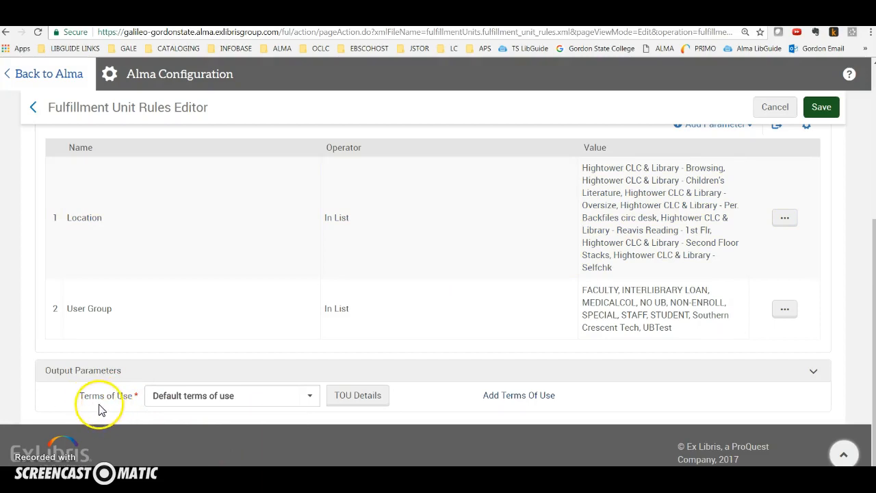
click(353, 395)
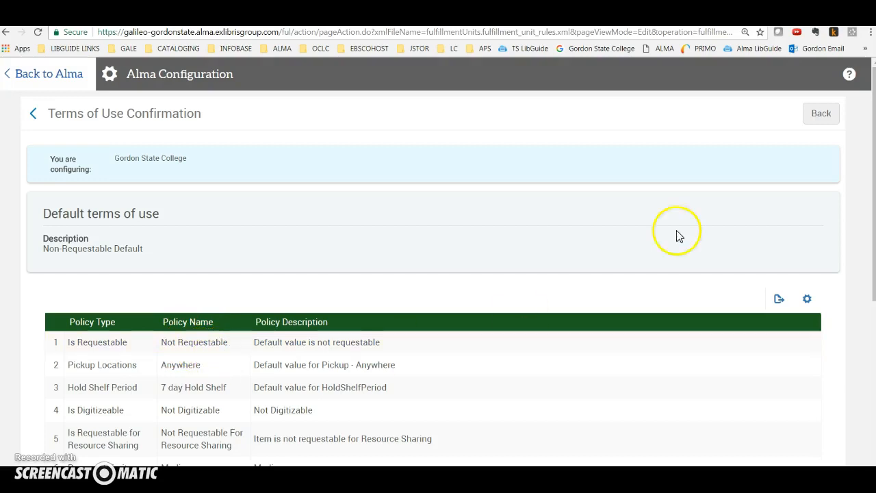
click(821, 114)
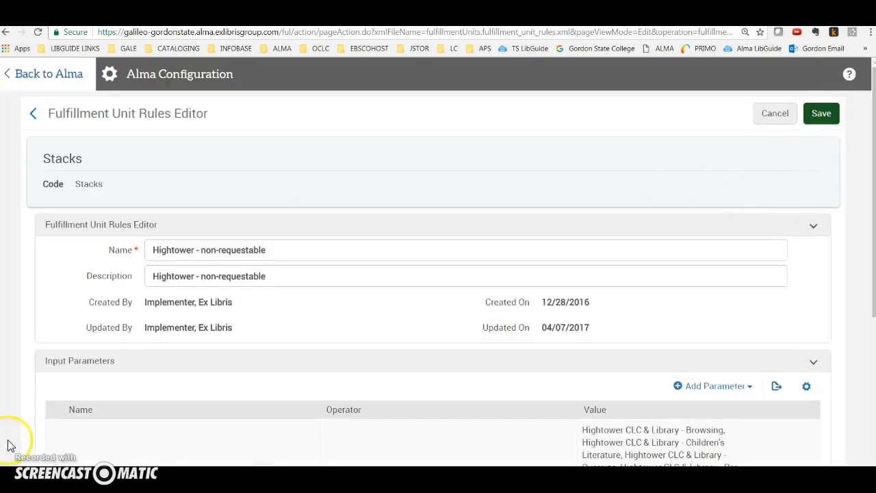